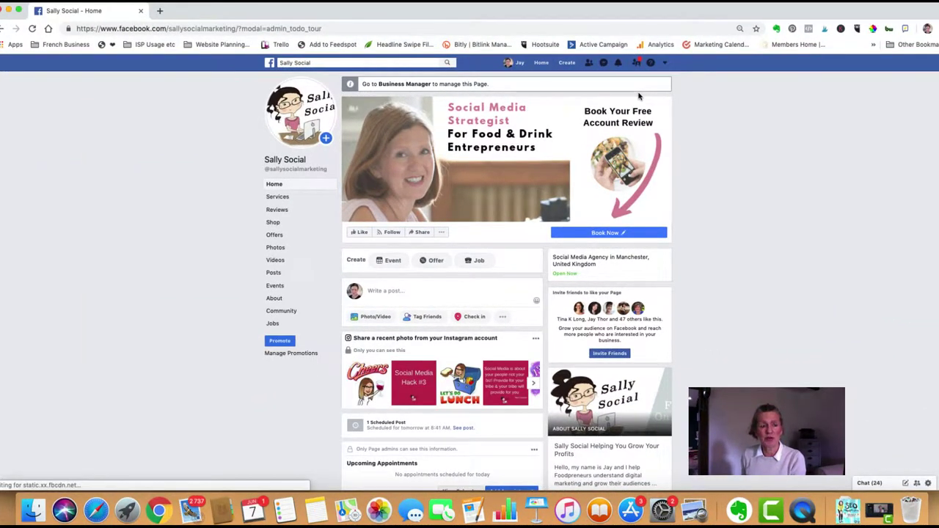
- Go from the Facebook account menu to Ads Manager's Ad Accounts list
left_click(662, 63)
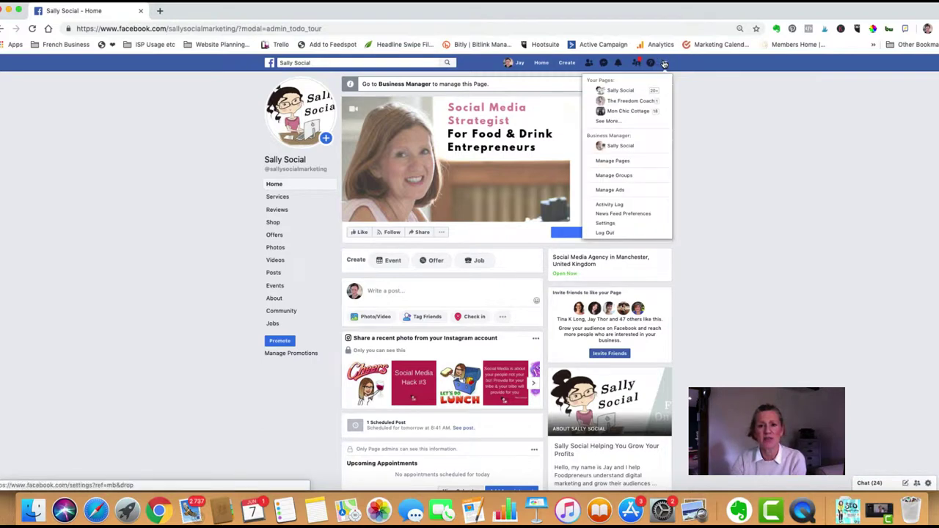
left_click(637, 190)
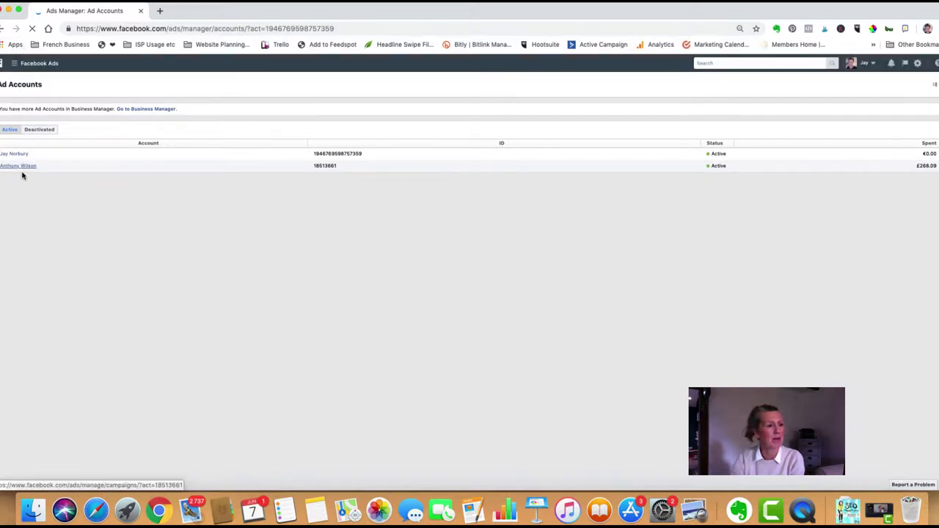
left_click(16, 65)
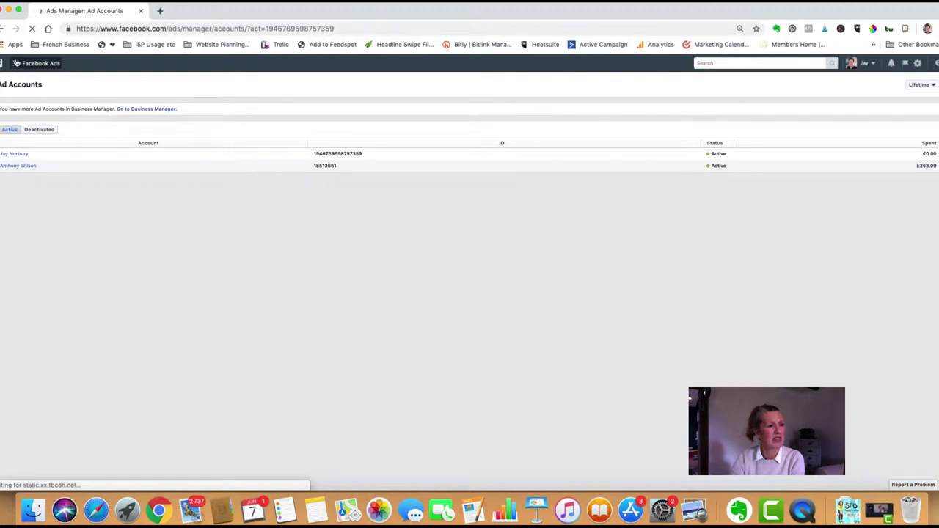
- Open Audience Insights from the All Tools list in the ads menu
left_click(15, 63)
left_click(51, 260)
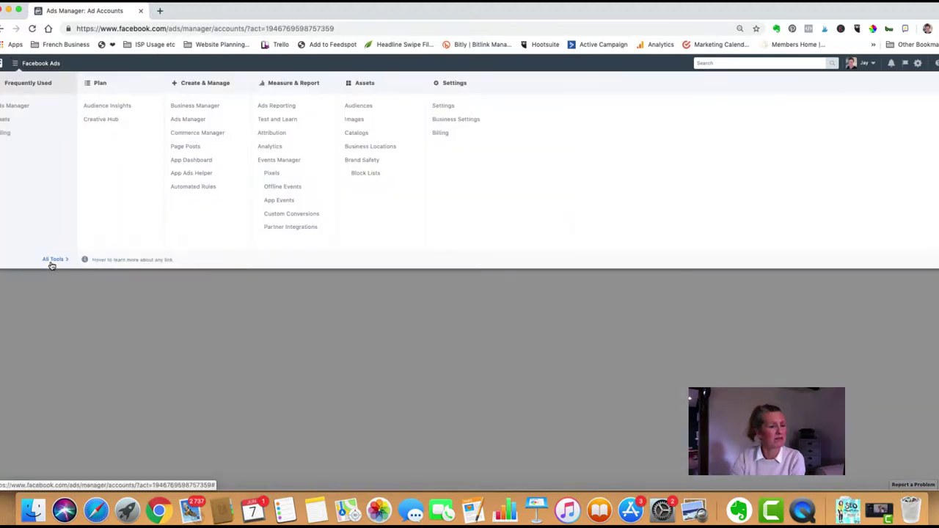
left_click(118, 107)
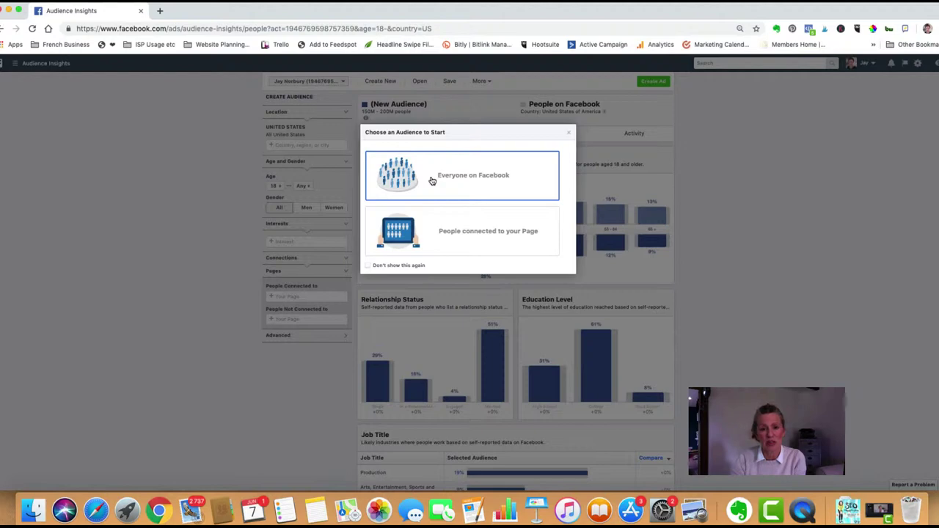
- Start the insights from Everyone on Facebook (United States, ages 18+)
left_click(473, 189)
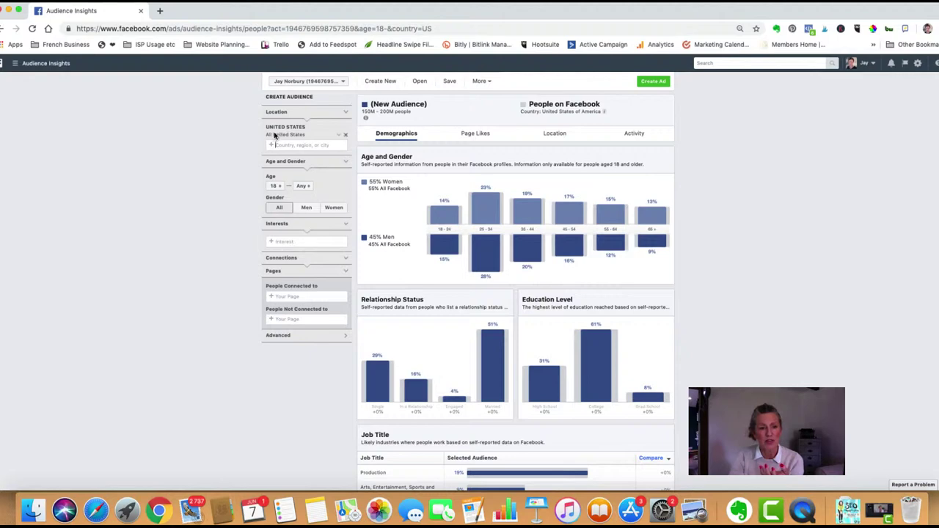
- Replace the United States location with the United Kingdom
left_click(348, 138)
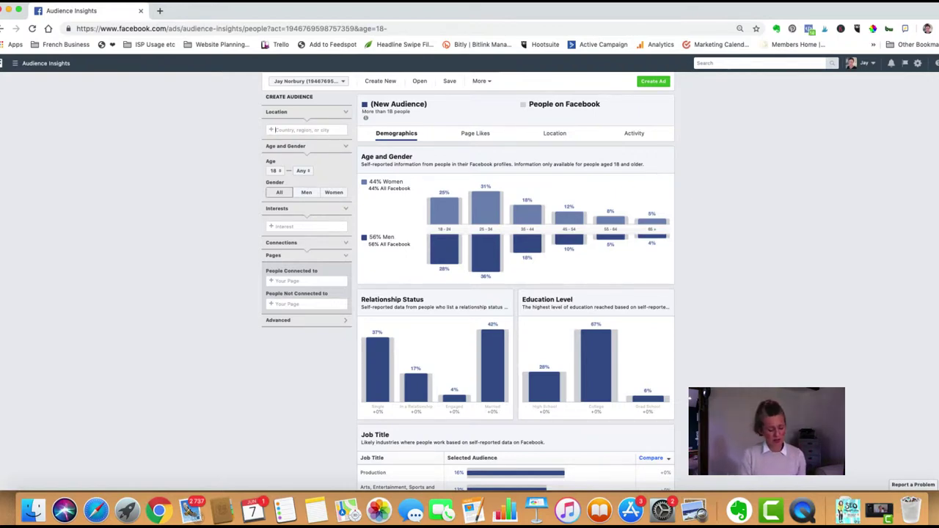
type("united")
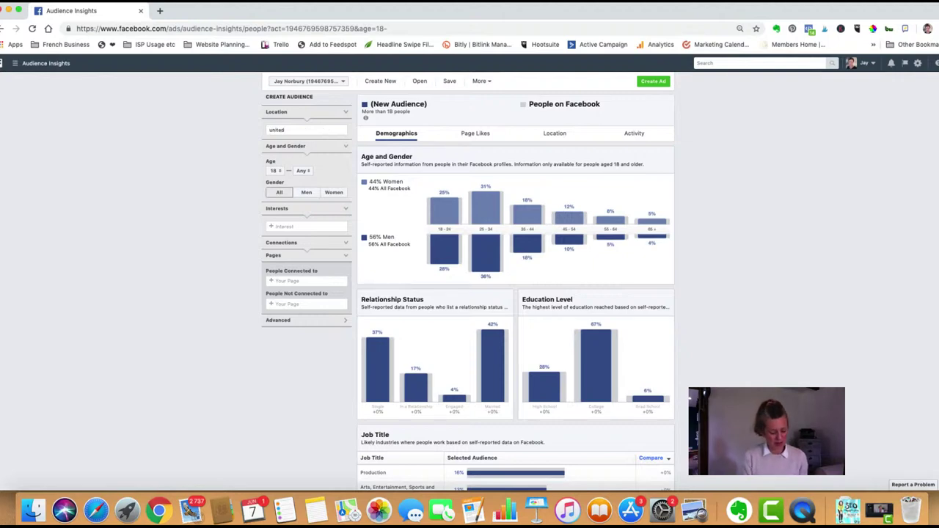
type(" kin")
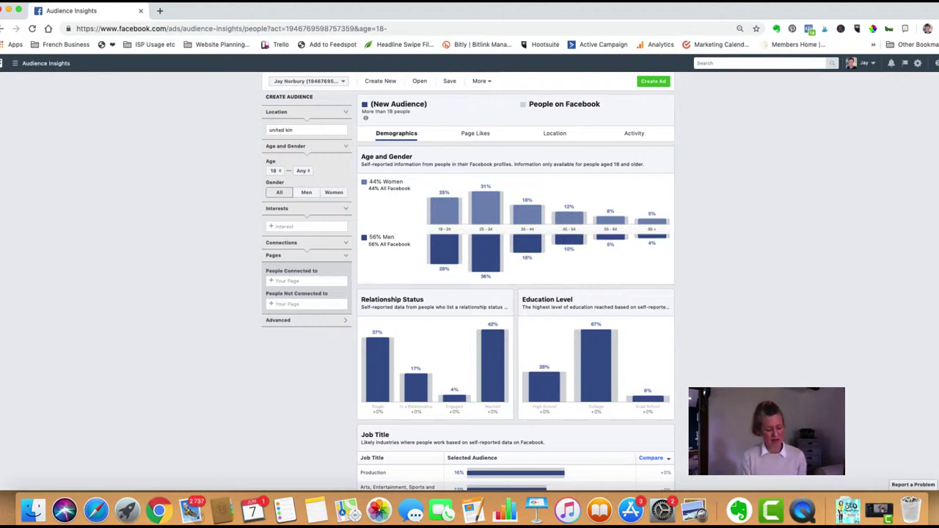
type("g")
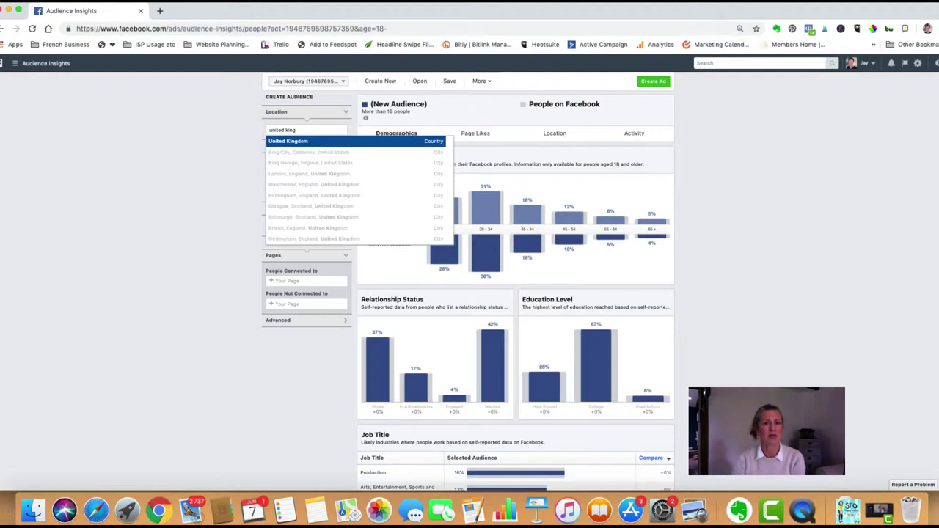
left_click(371, 141)
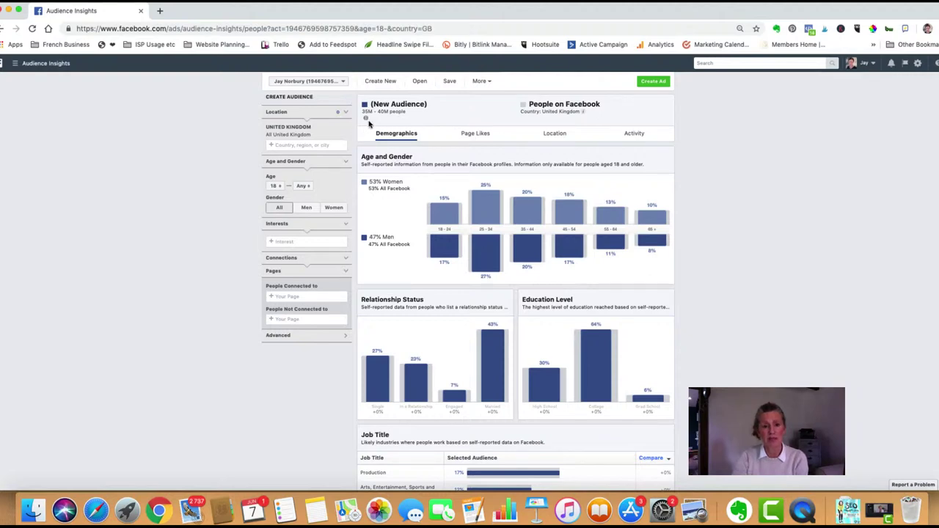
mouse_move(367, 118)
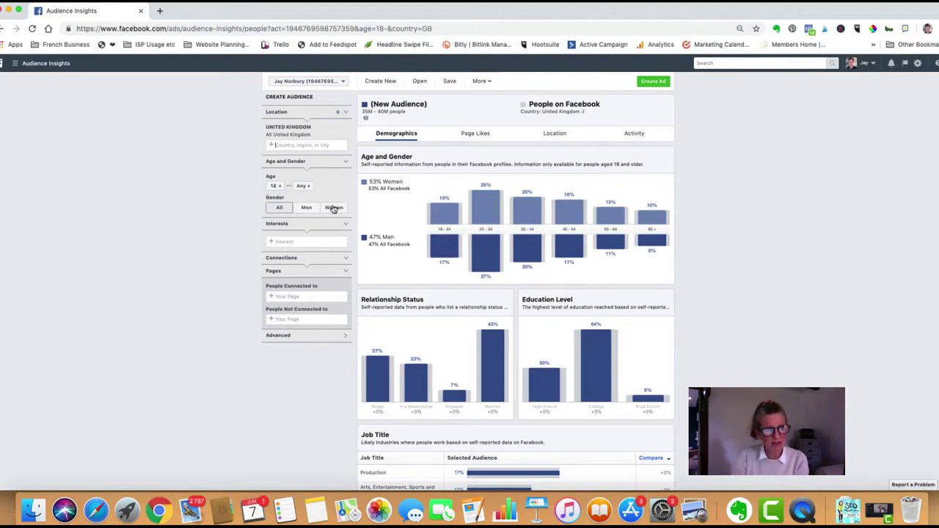
- Restrict the UK audience to women aged 25 to 34
left_click(273, 186)
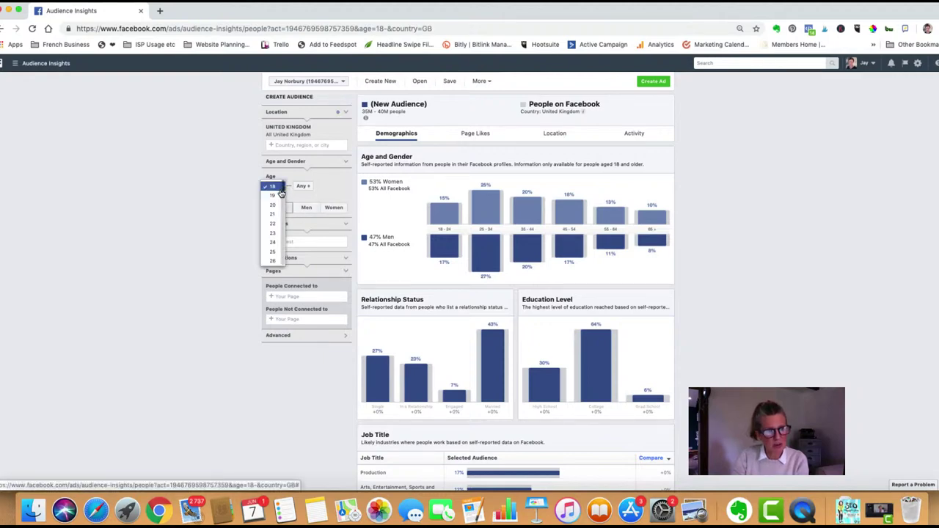
left_click(277, 254)
left_click(301, 185)
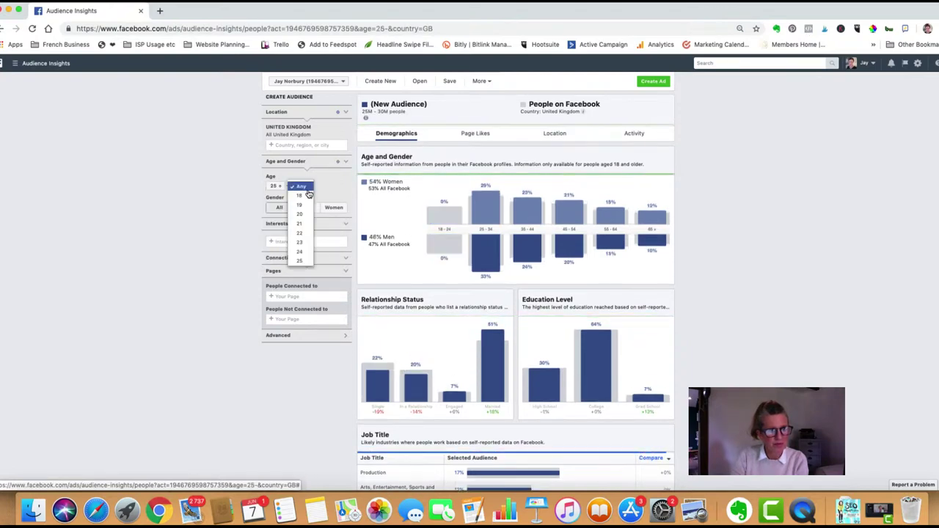
scroll(301, 247, "down", 3)
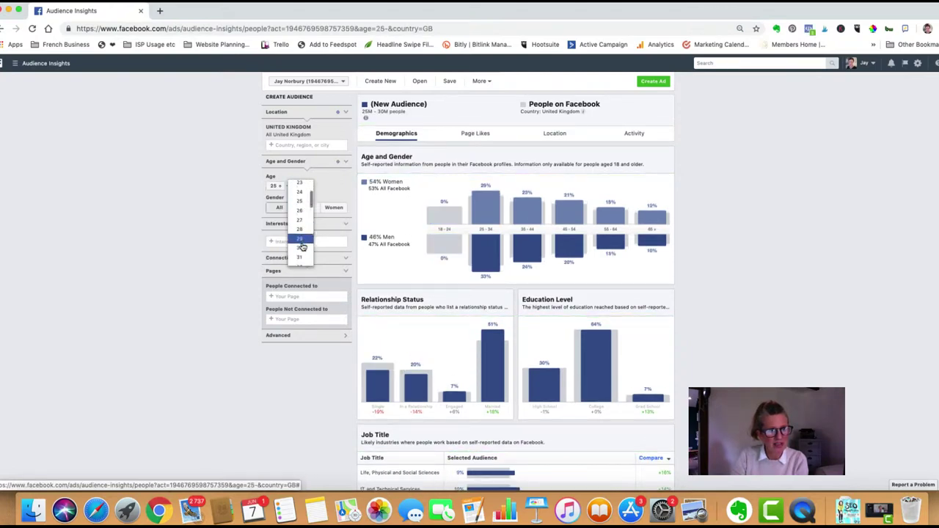
scroll(307, 255, "down", 2)
left_click(307, 253)
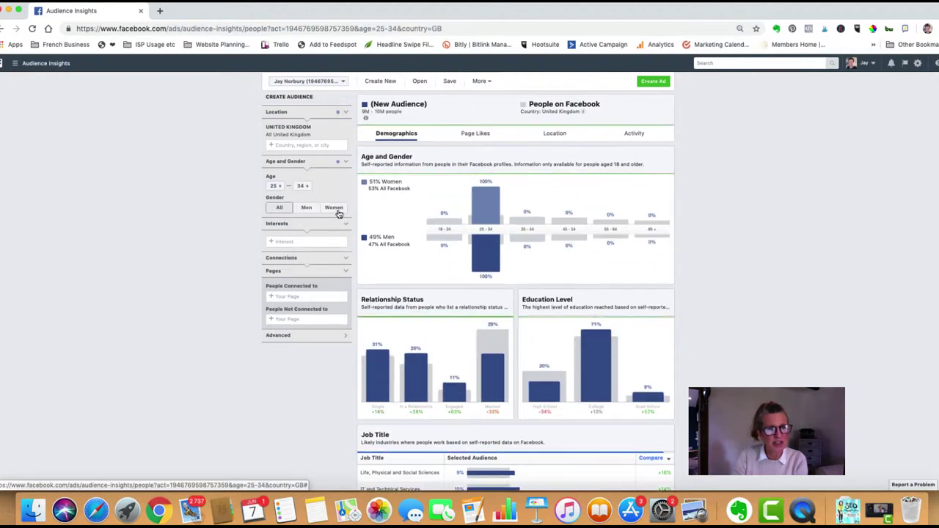
left_click(334, 208)
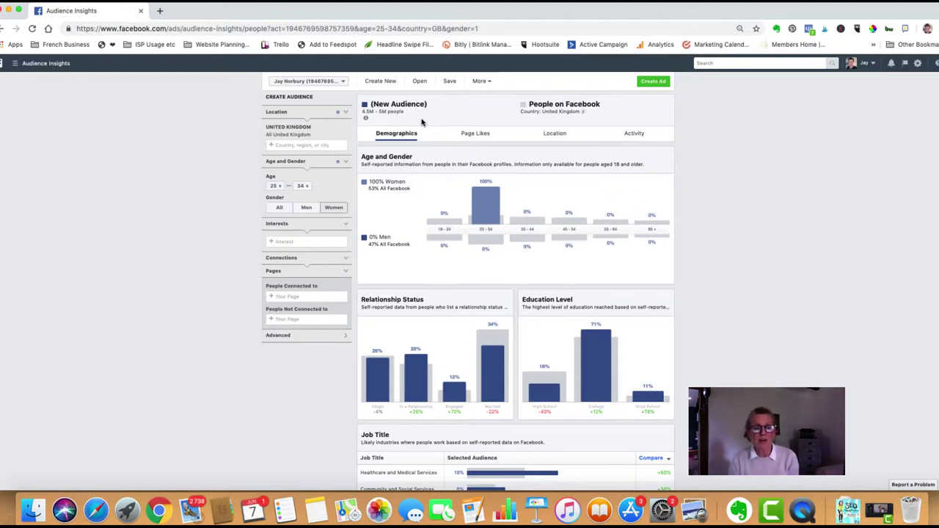
- Add Veganism as an interest, narrowing the audience to about 1.5M–2M people
left_click(303, 242)
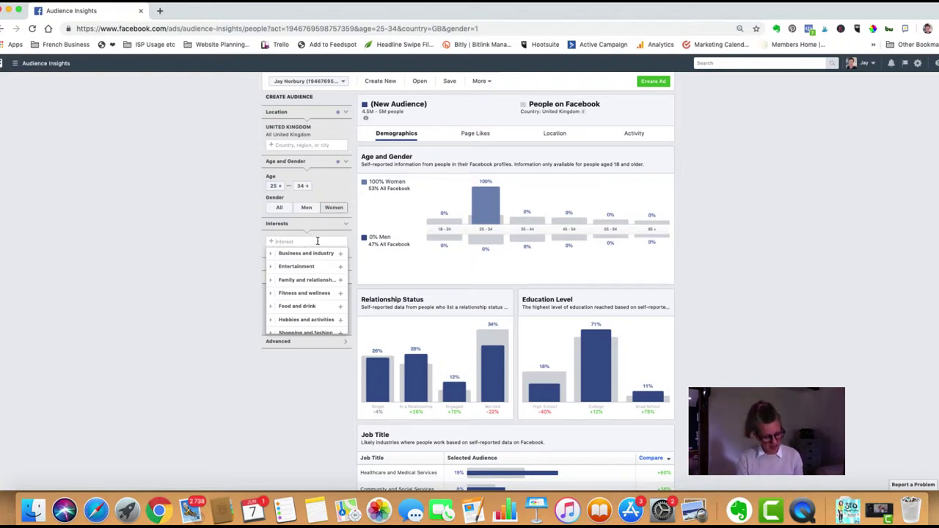
type("vegan")
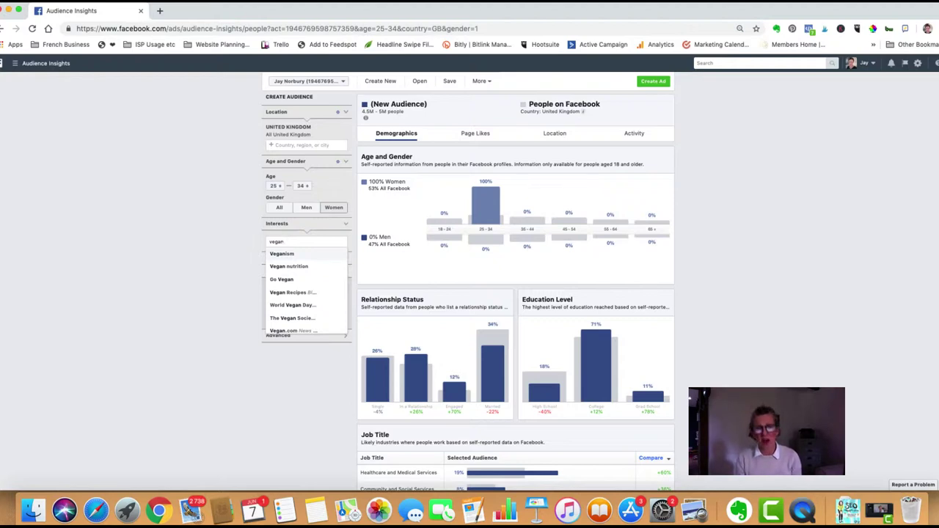
left_click(291, 253)
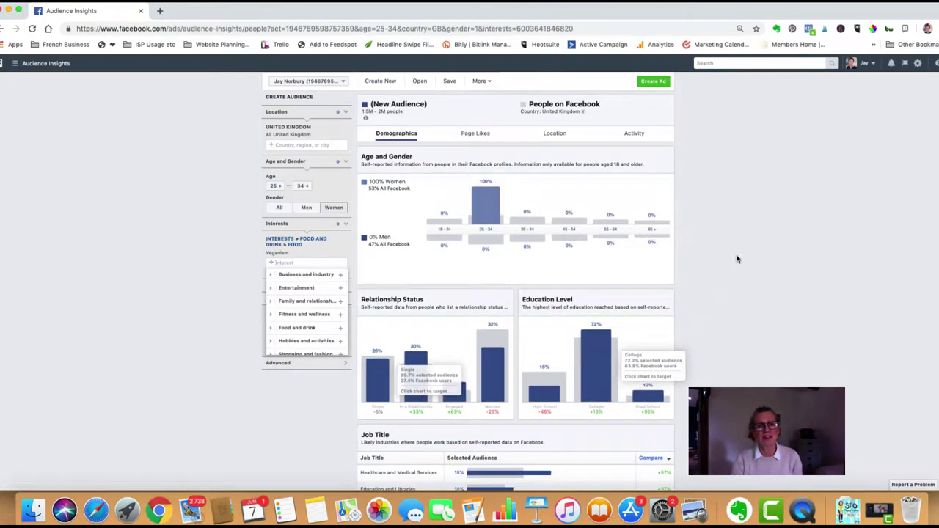
mouse_move(366, 119)
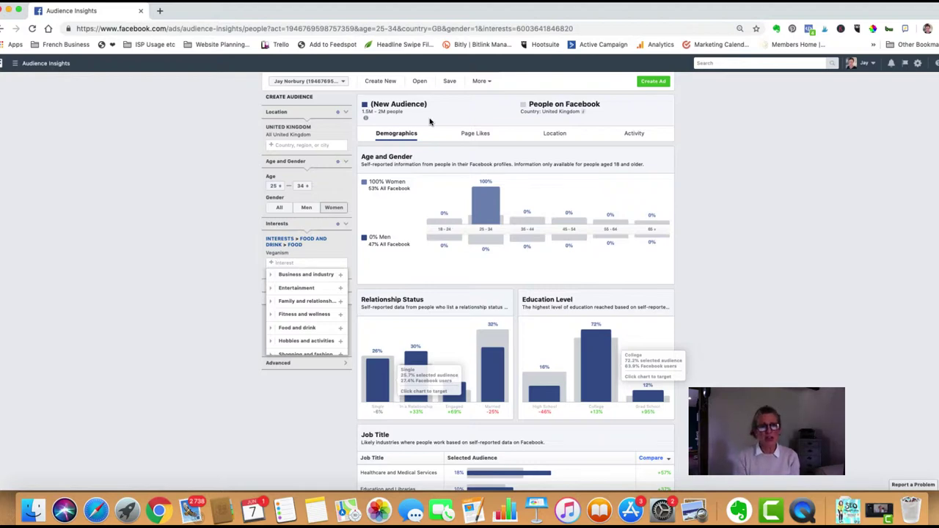
- Save the current audience under the name 'vegan females UK 25-34'
left_click(450, 81)
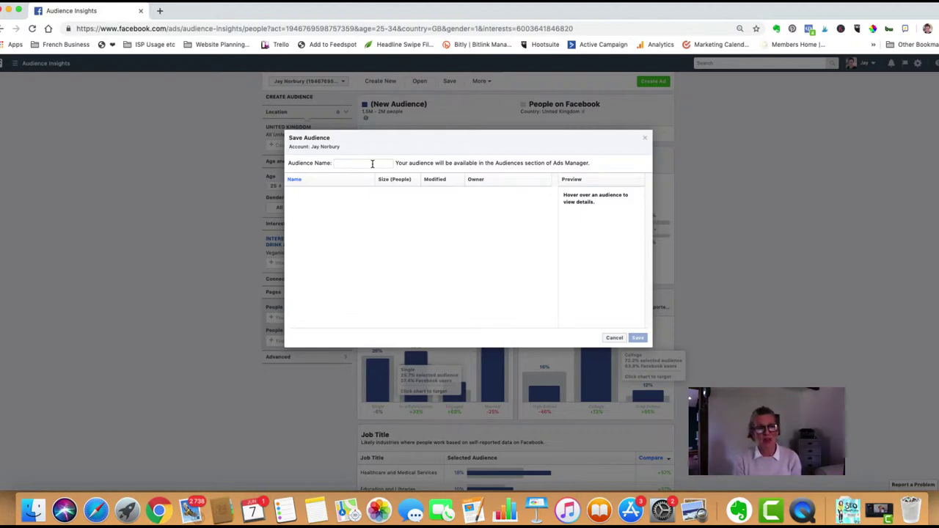
type("vegan")
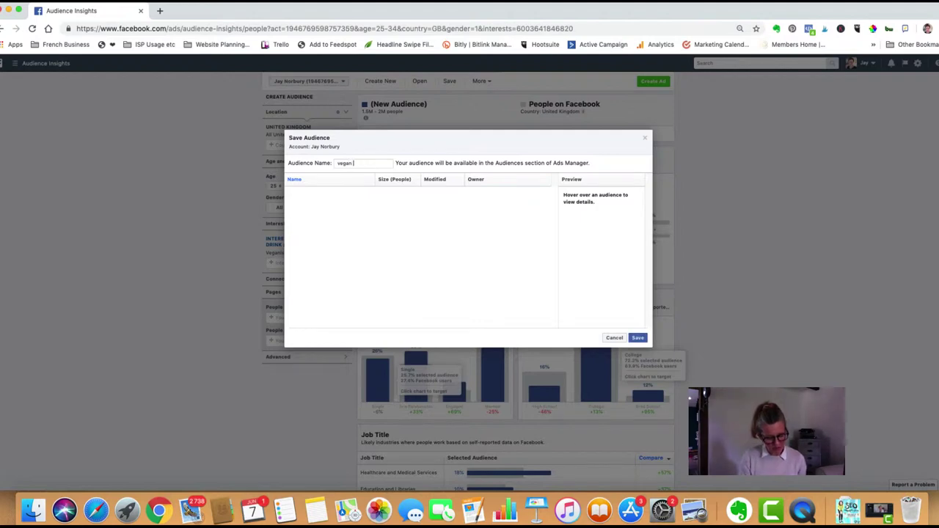
type(" females UK")
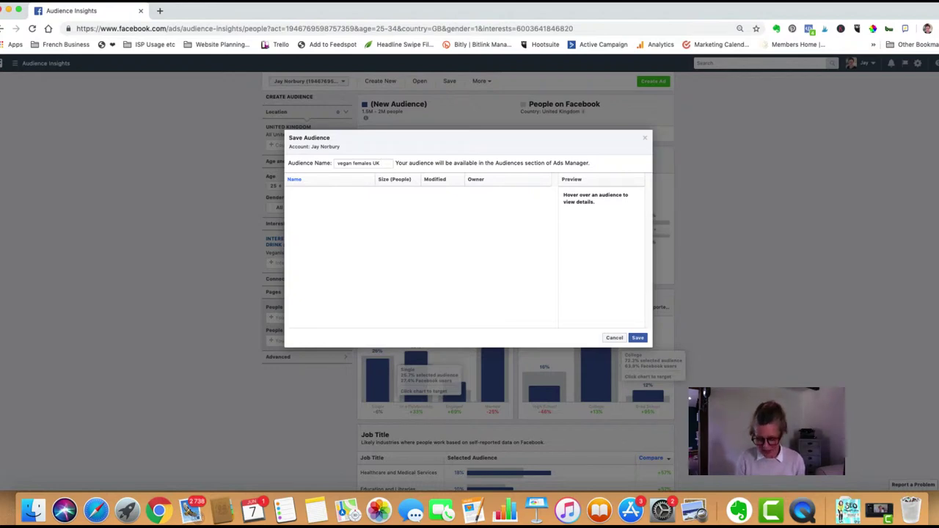
type("5-34")
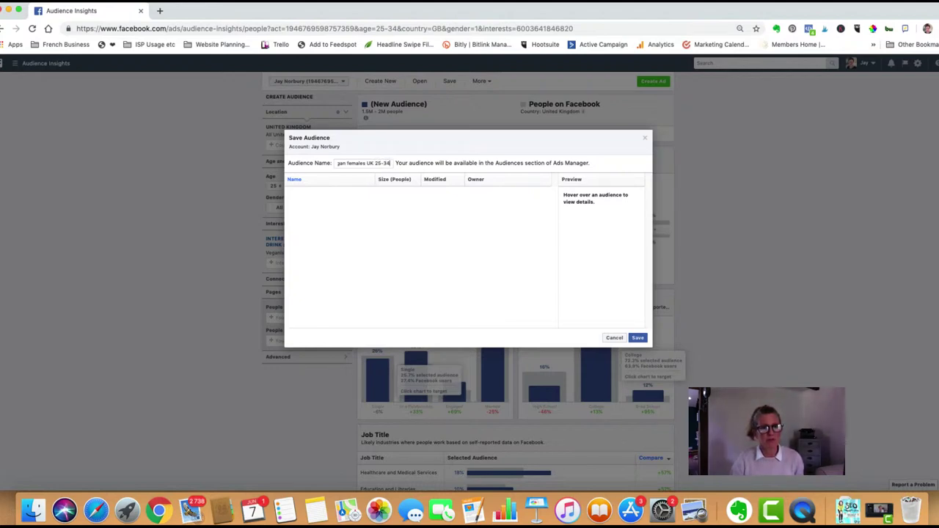
left_click(637, 338)
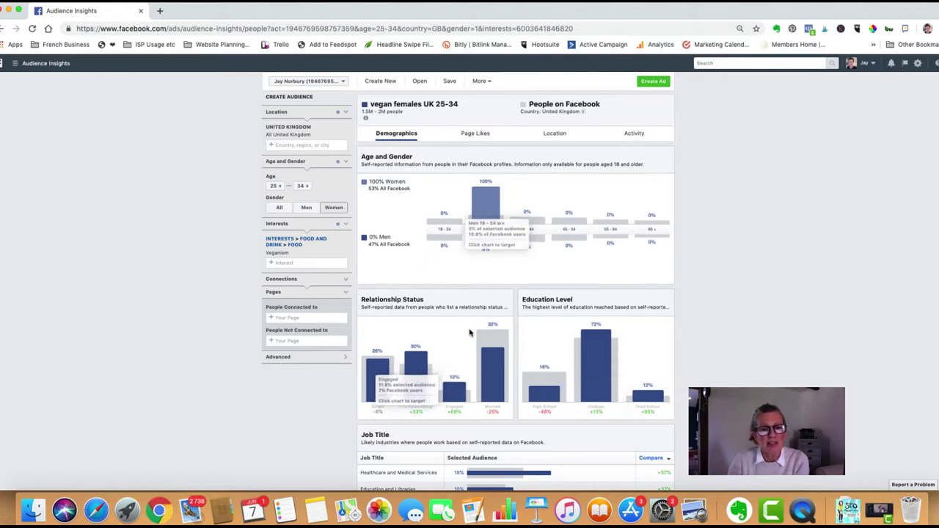
scroll(471, 332, "down", 2)
scroll(470, 333, "down", 4)
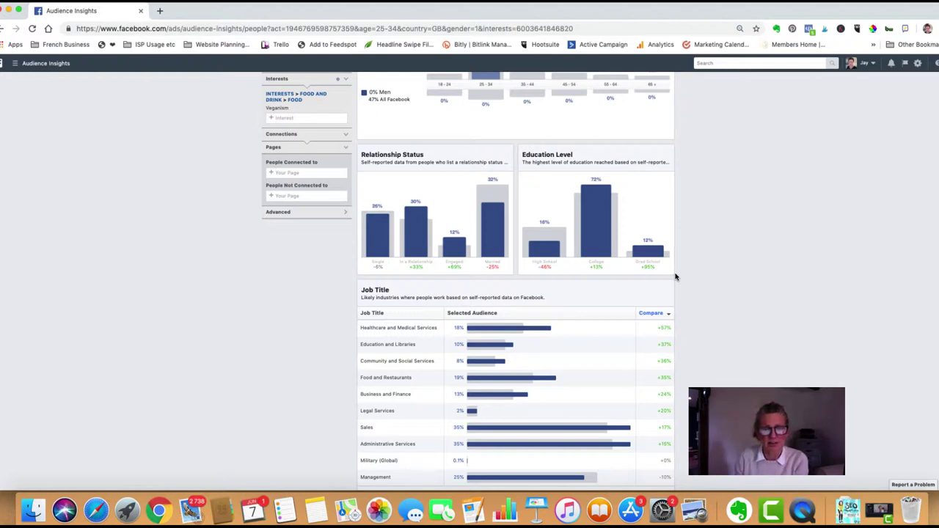
scroll(717, 317, "down", 1)
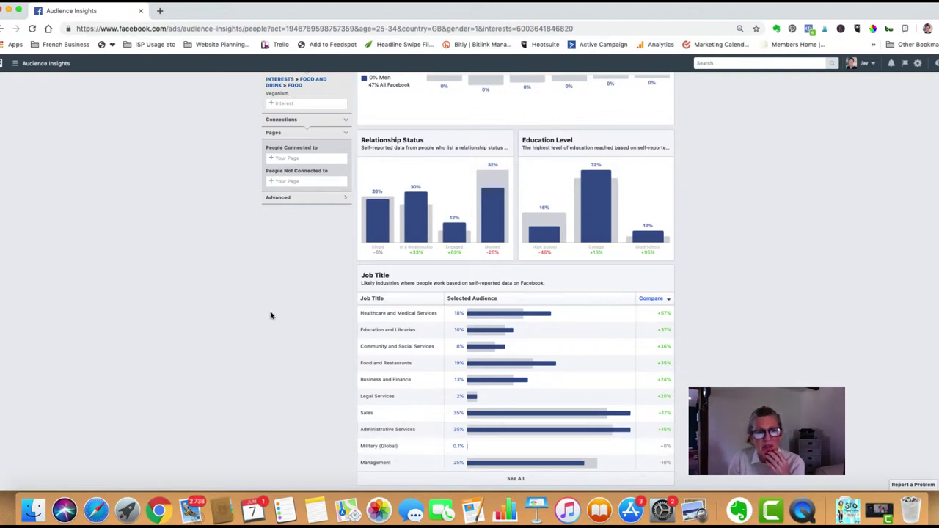
scroll(271, 315, "up", 3)
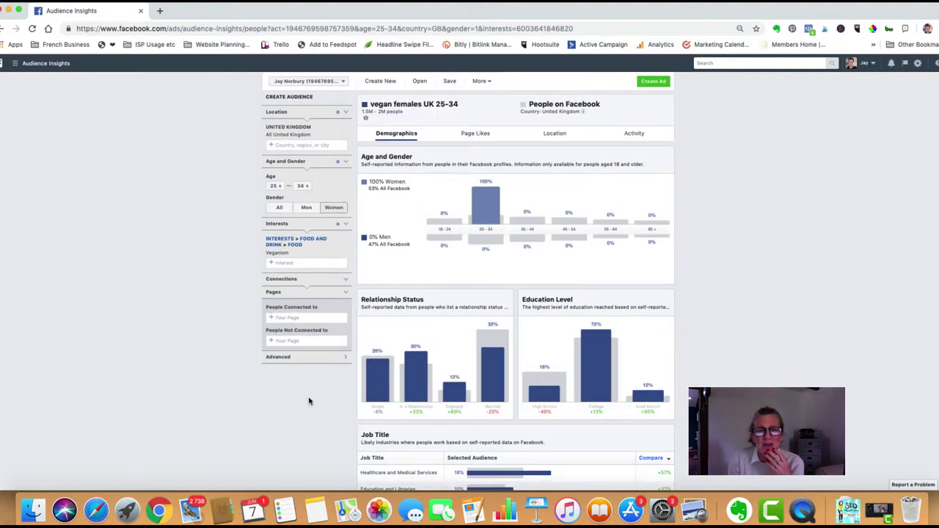
- Show the audience's Page Likes table and check the Affinity column explanation
left_click(474, 137)
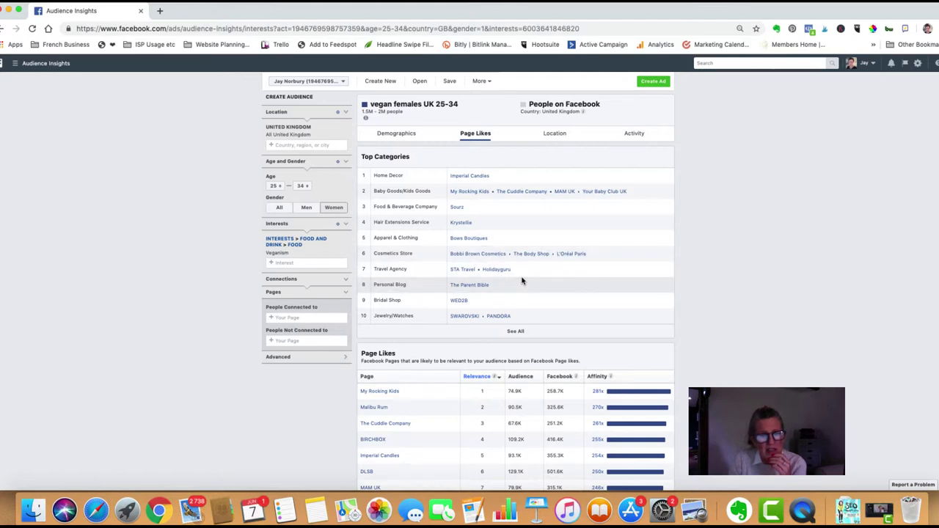
scroll(521, 281, "down", 2)
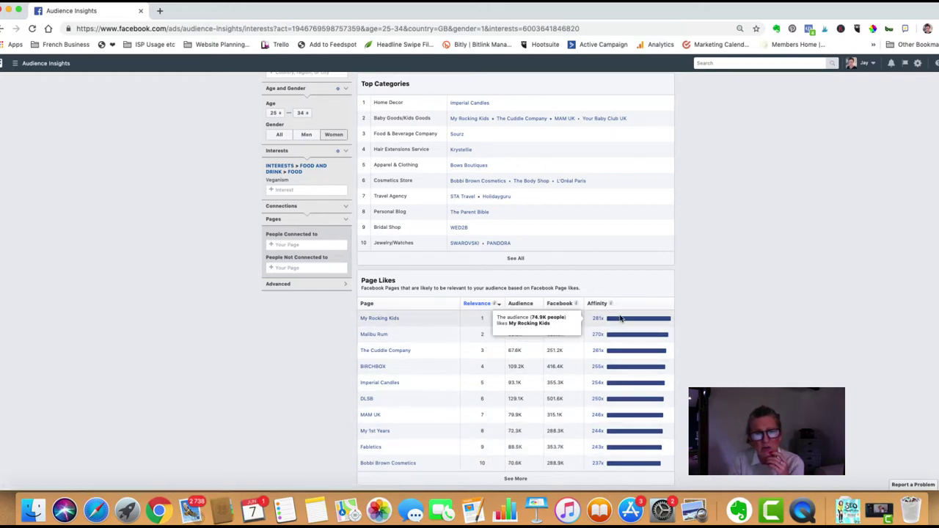
mouse_move(611, 305)
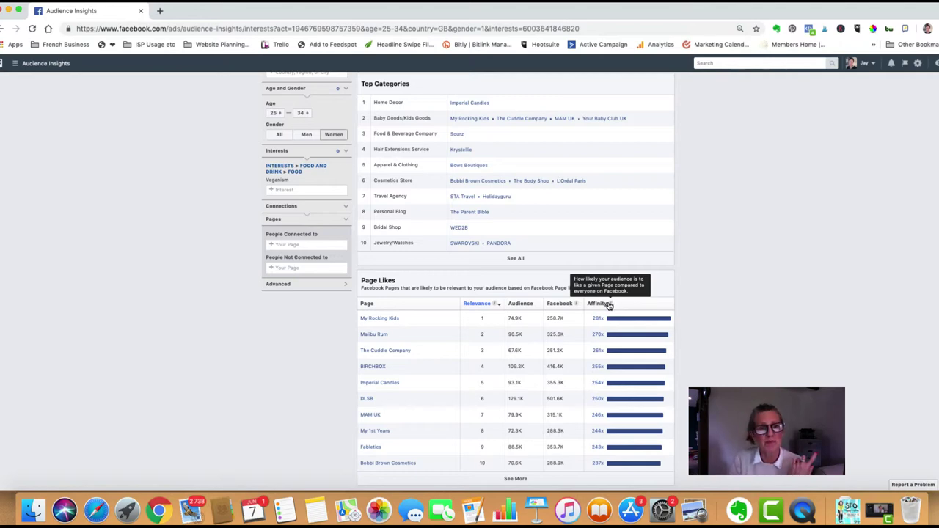
- Open the Bows Boutiques page in a new tab, browse it, then return to Audience Insights
left_click(471, 168, "super")
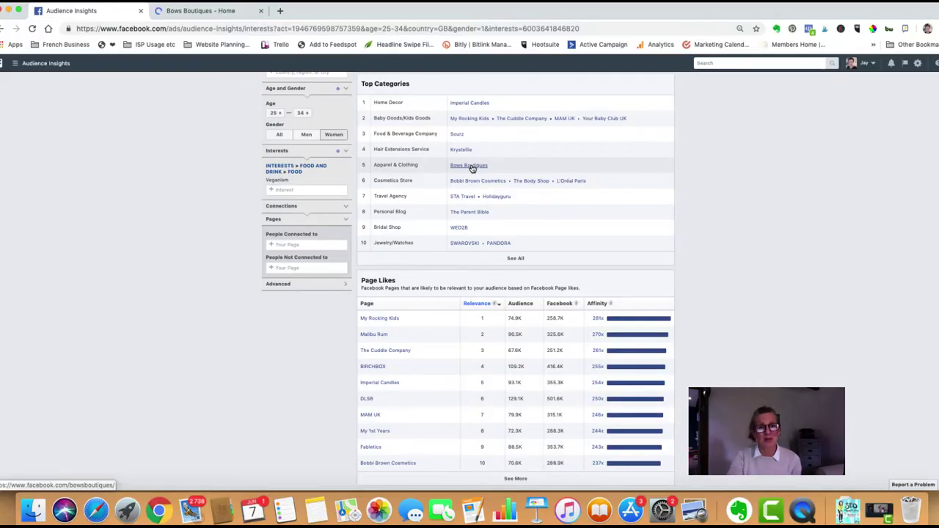
key("ctrl+Tab")
scroll(234, 235, "down", 3)
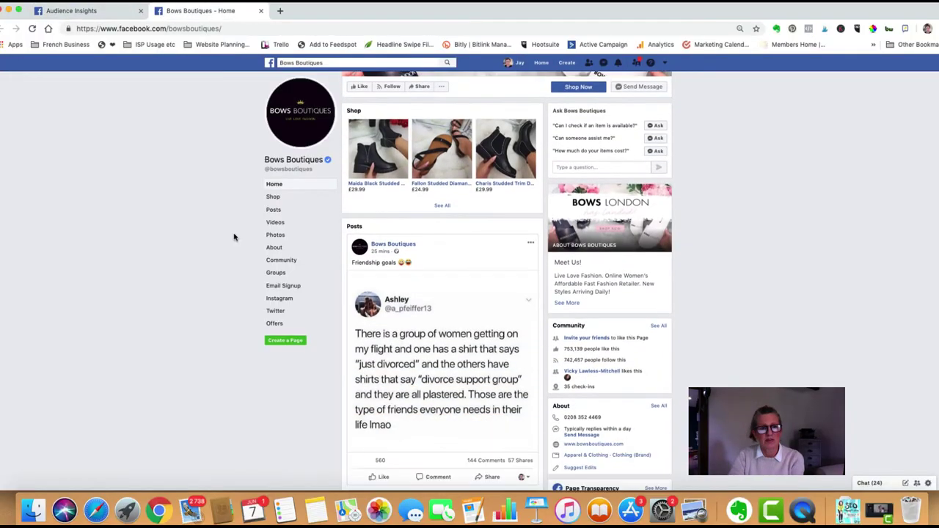
scroll(235, 236, "down", 4)
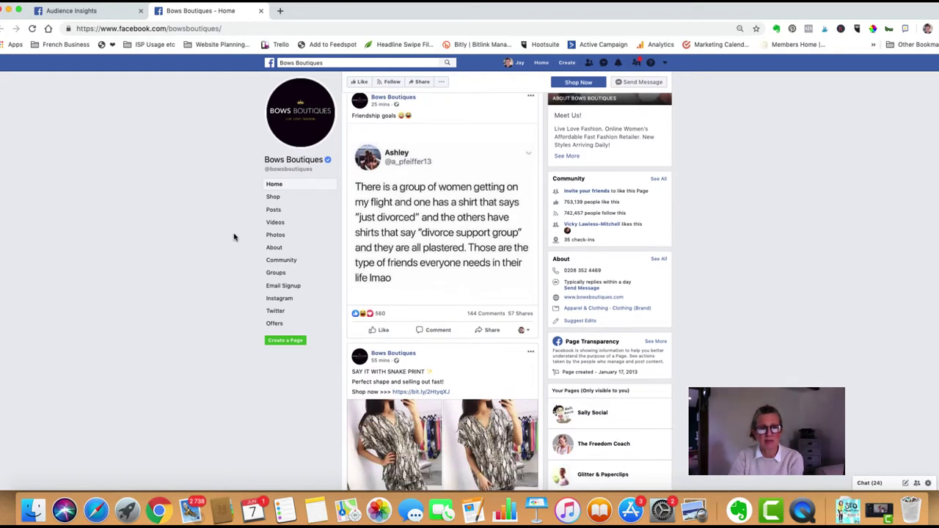
scroll(419, 365, "down", 10)
scroll(418, 364, "up", 4)
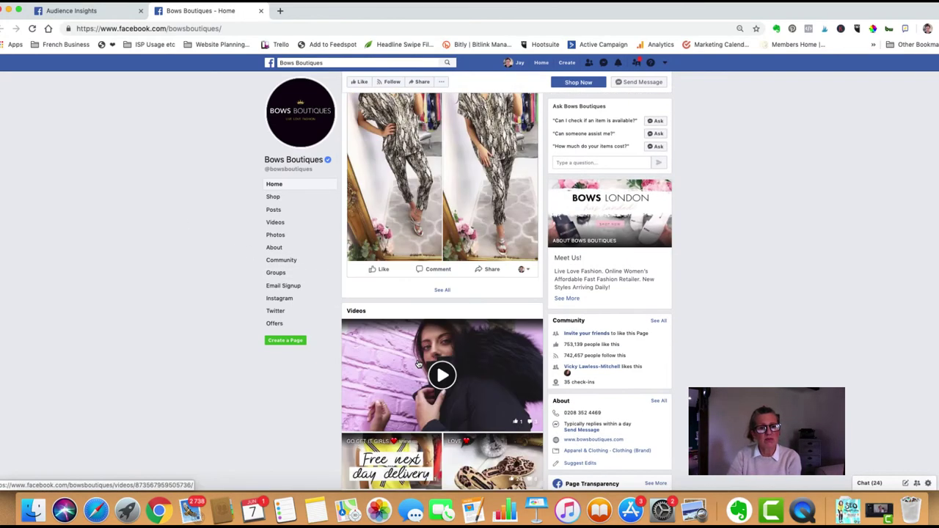
scroll(418, 365, "up", 2)
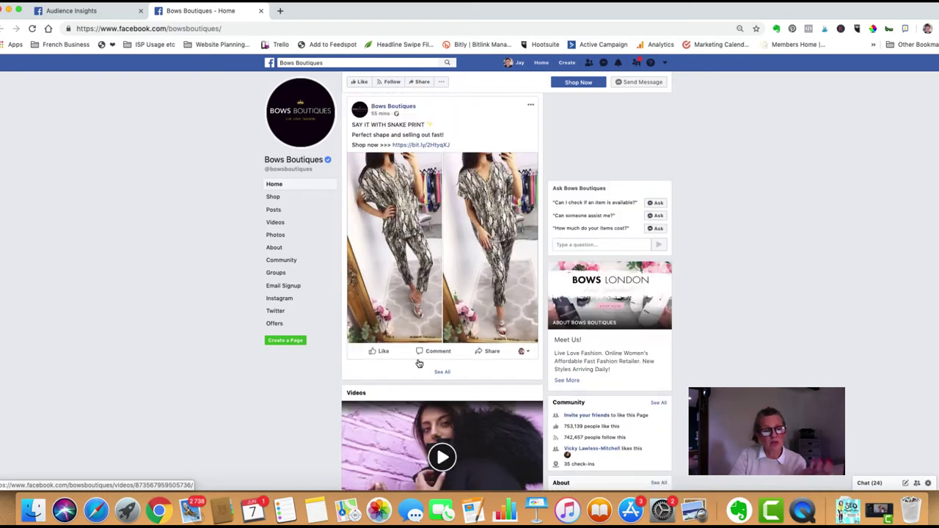
left_click(72, 10)
scroll(444, 422, "up", 2)
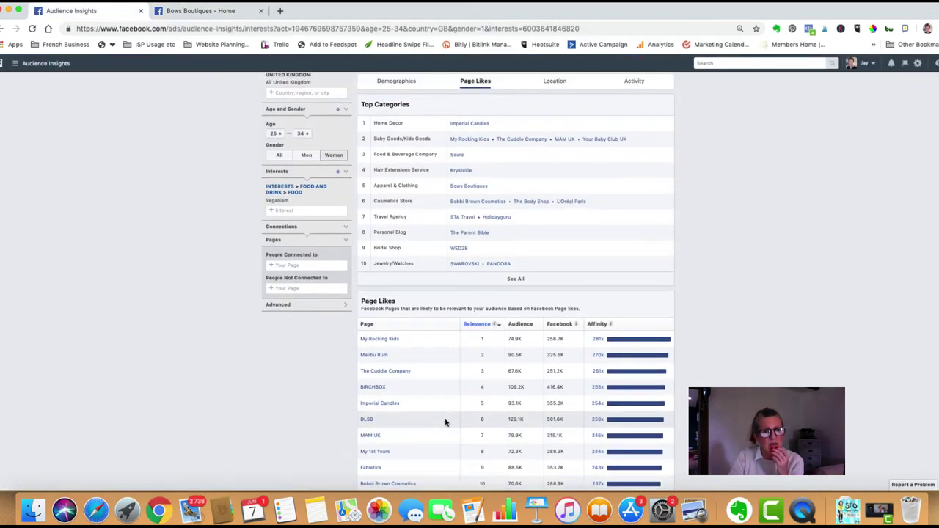
scroll(444, 422, "up", 2)
- Open the Sourz page in a new tab, scroll through it and view its About section
left_click(457, 208, "super")
left_click(323, 12)
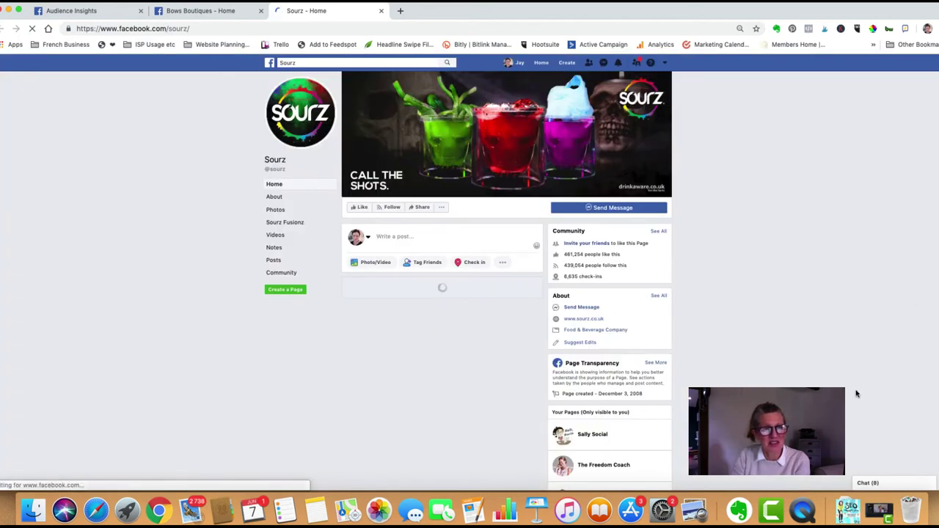
scroll(855, 394, "down", 3)
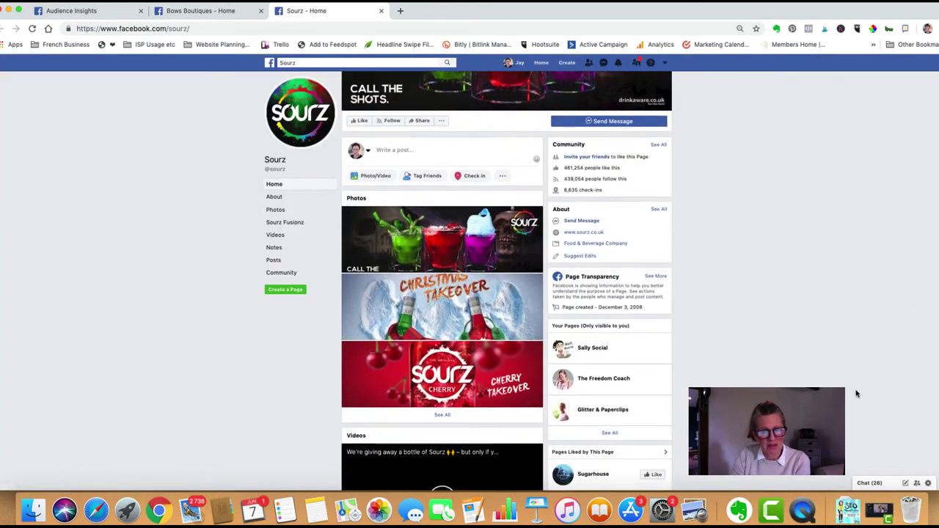
scroll(856, 394, "down", 1)
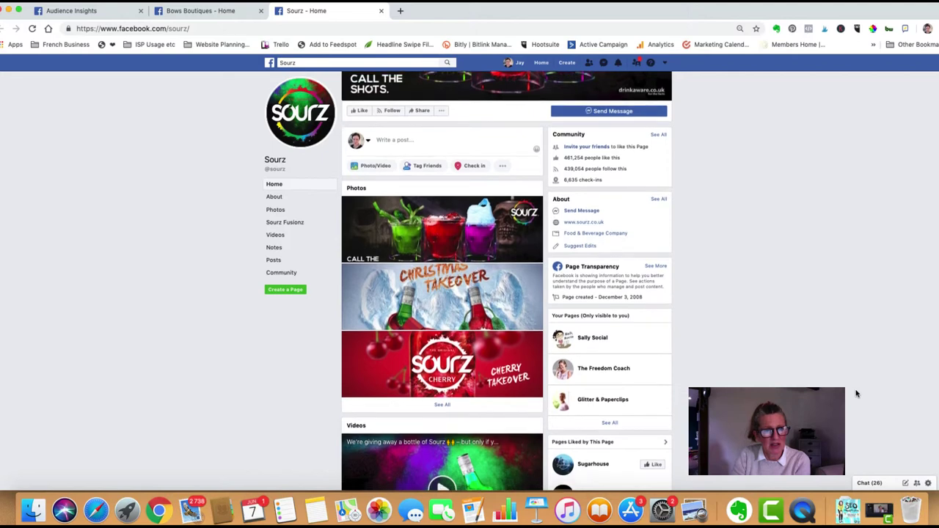
scroll(855, 394, "down", 5)
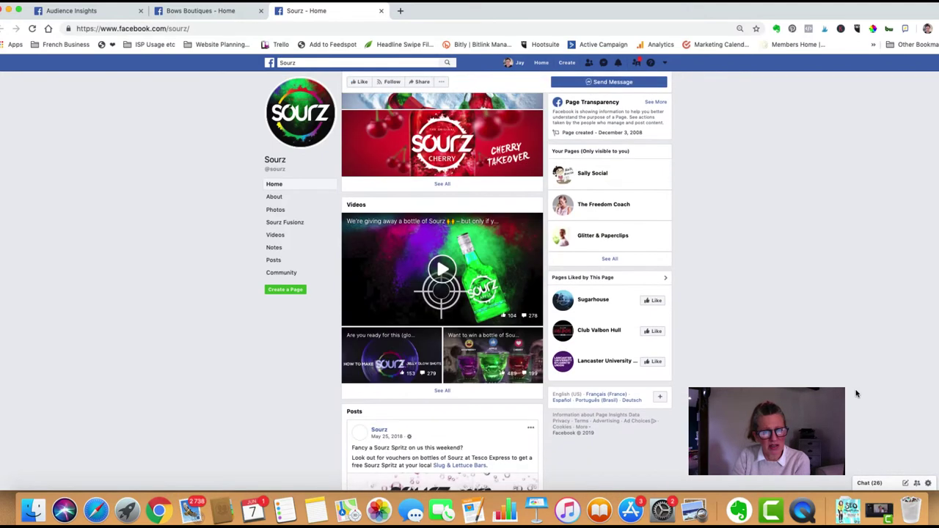
scroll(856, 394, "down", 2)
scroll(855, 394, "up", 4)
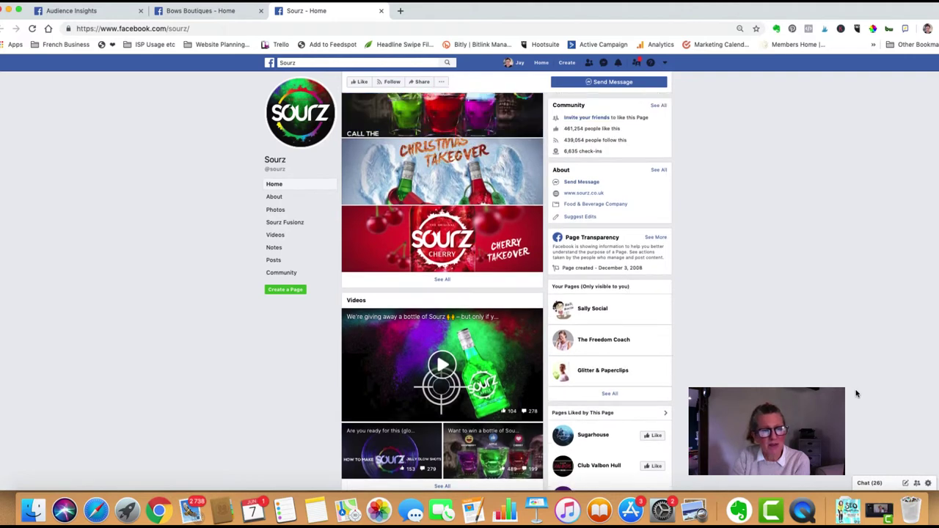
scroll(855, 394, "up", 1)
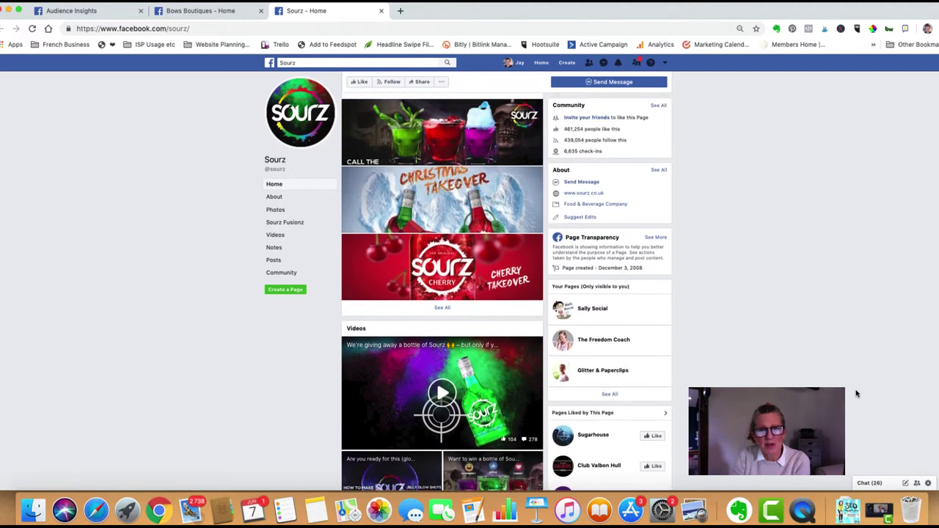
left_click(273, 198)
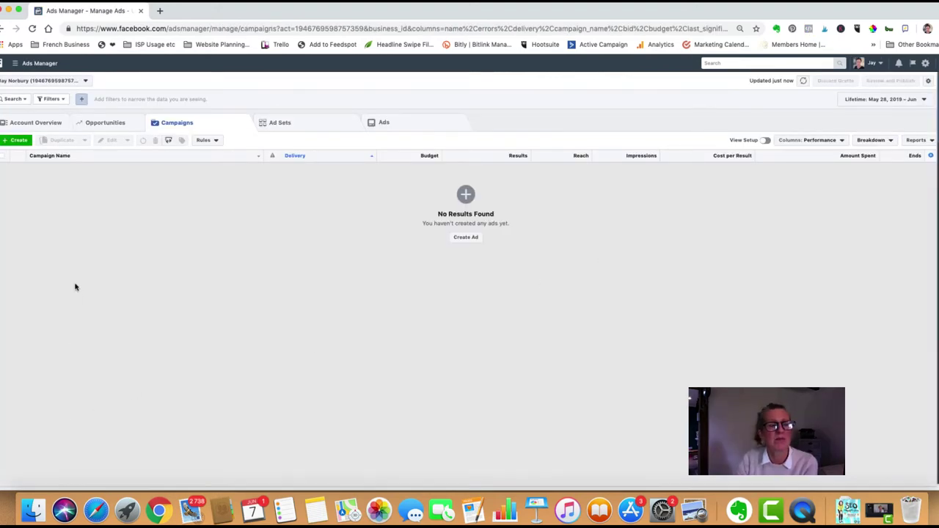
- Start a new campaign with the Engagement objective aimed at Page likes
left_click(15, 141)
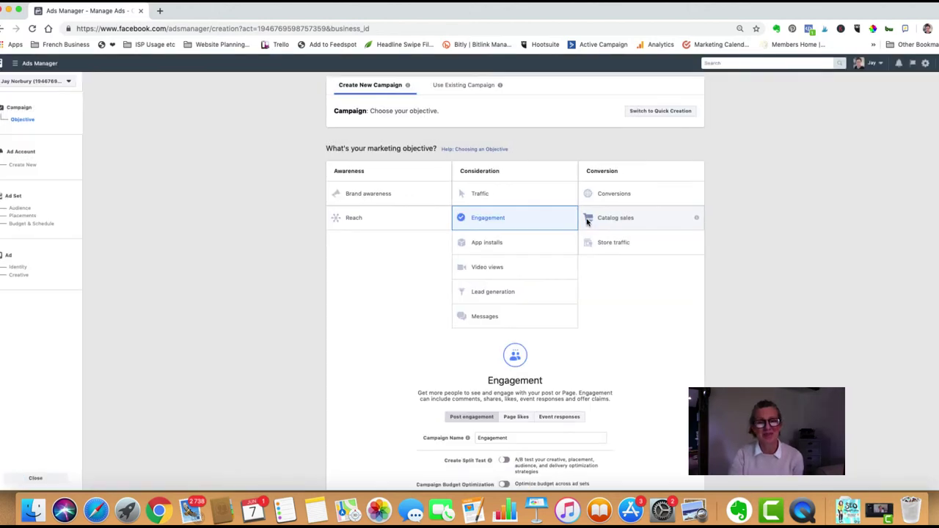
scroll(562, 392, "down", 2)
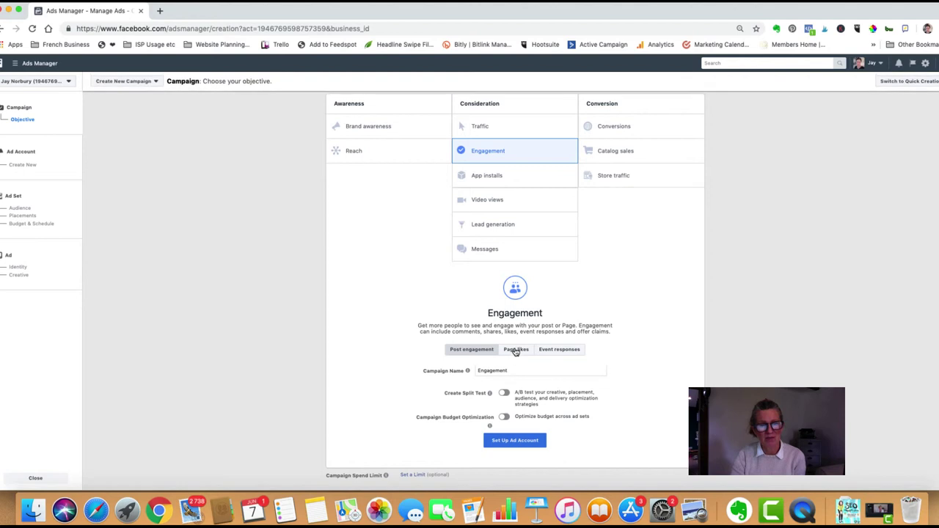
left_click(515, 350)
left_click(521, 371)
scroll(520, 371, "down", 1)
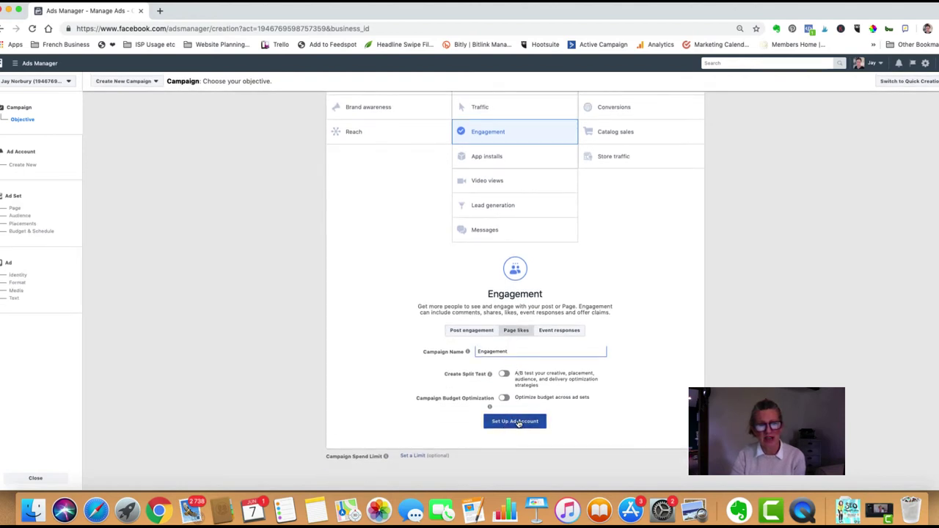
- Continue to ad set setup and choose the Mon Chic Cottage Page from the Personal group to promote
left_click(515, 422)
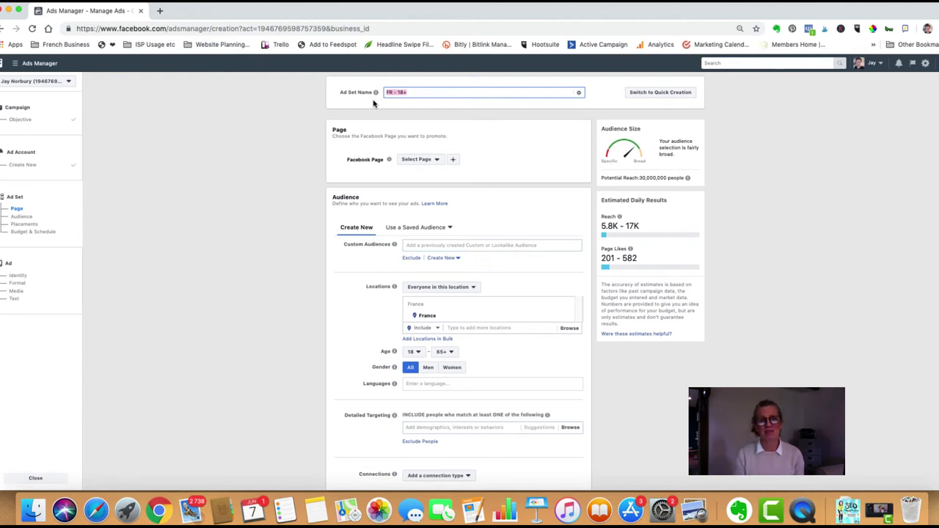
left_click(430, 160)
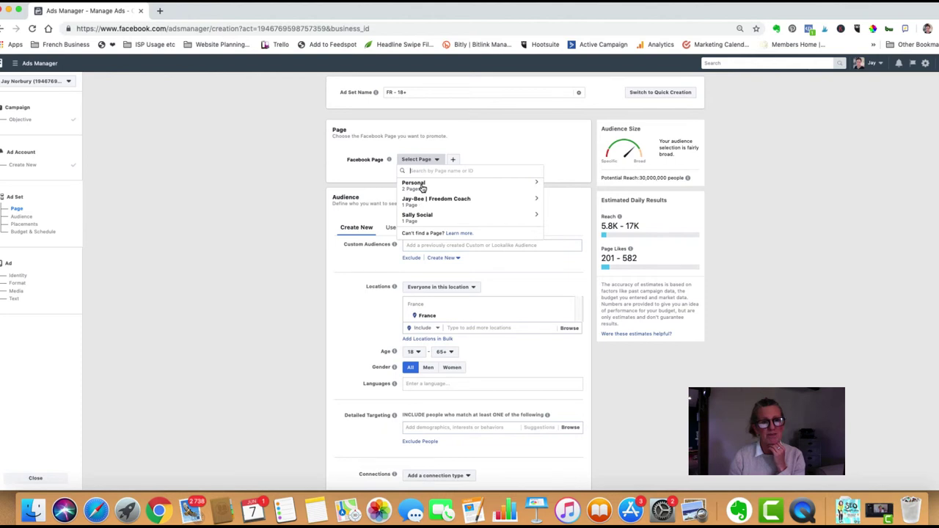
left_click(423, 185)
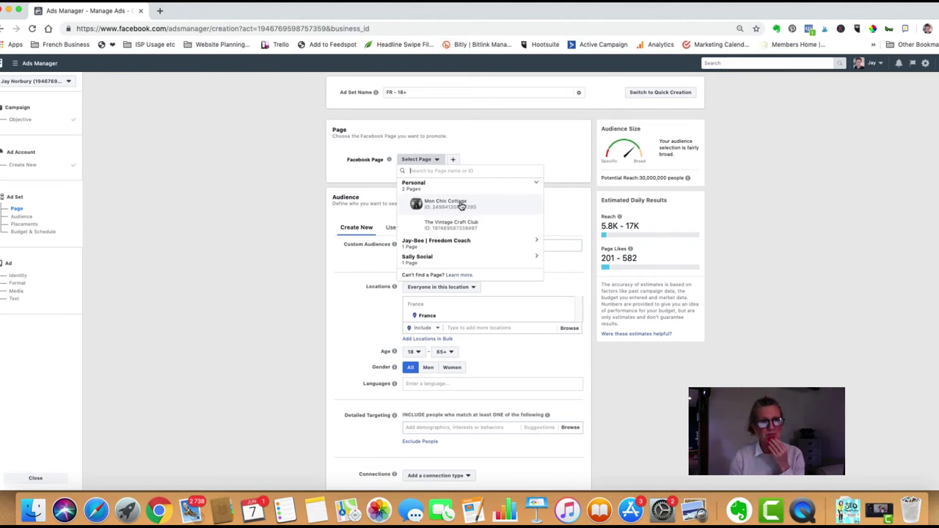
left_click(458, 204)
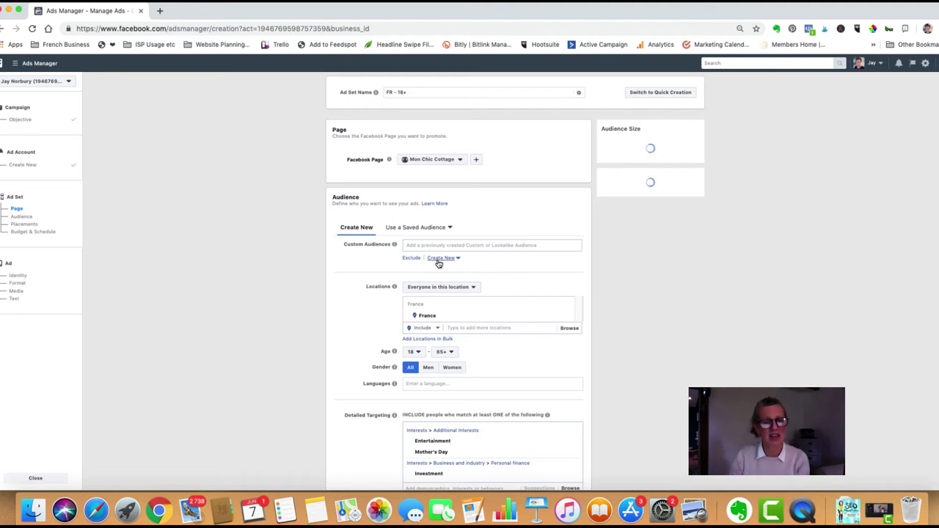
left_click(417, 228)
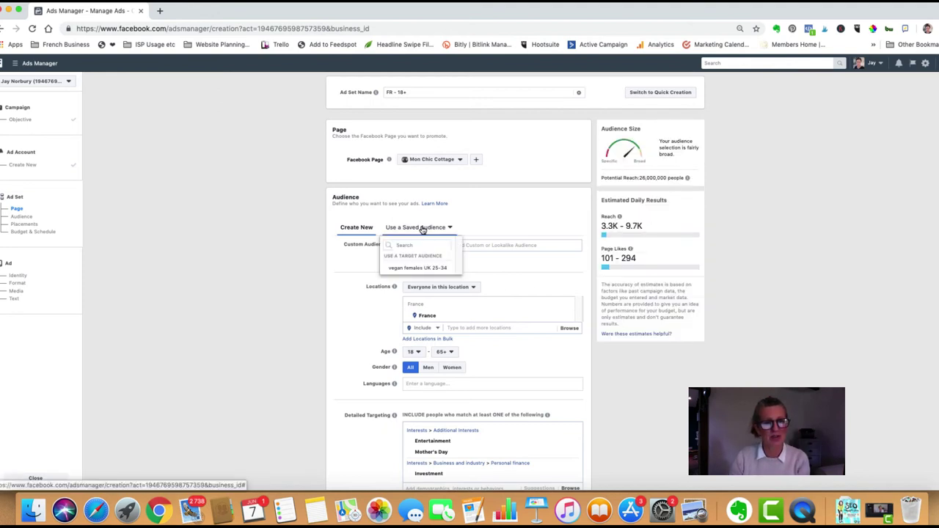
- Apply the saved 'vegan females UK 25-34' audience, narrow it to also match Ice cream, and save the update
left_click(413, 269)
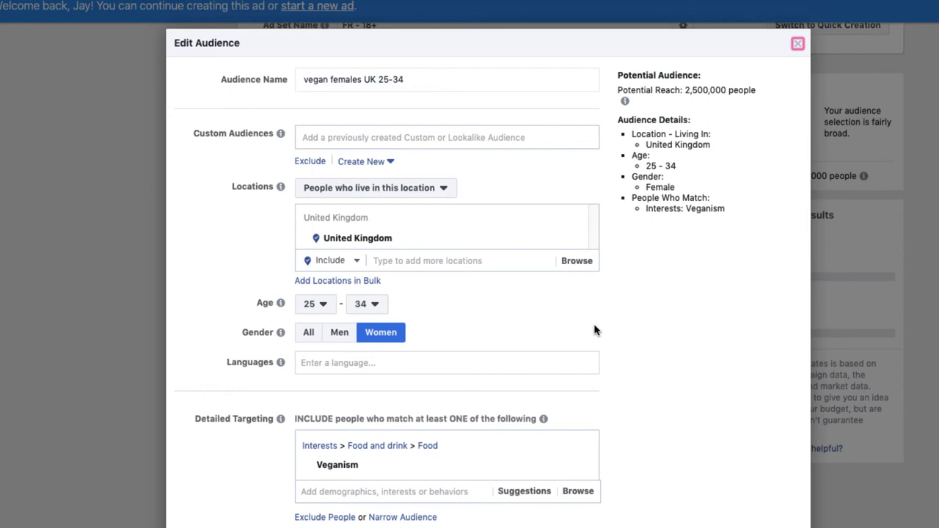
scroll(594, 330, "down", 2)
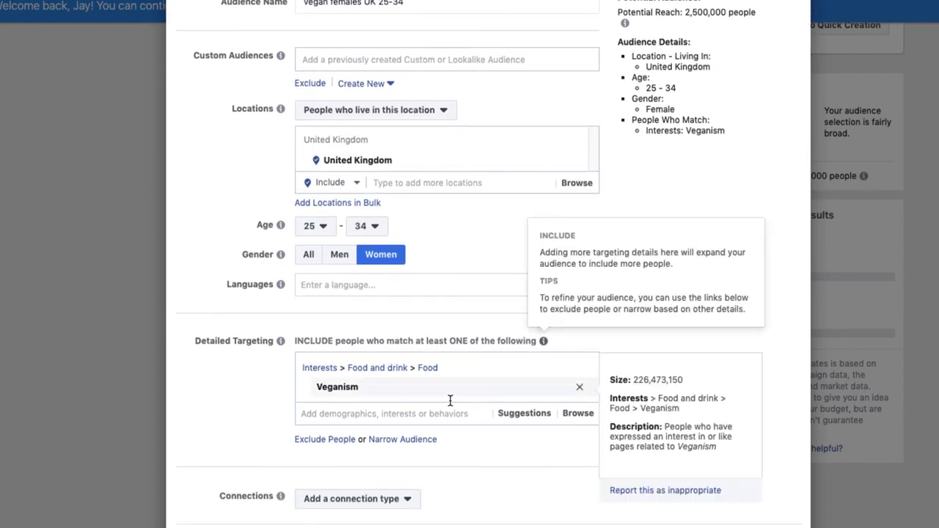
left_click(401, 440)
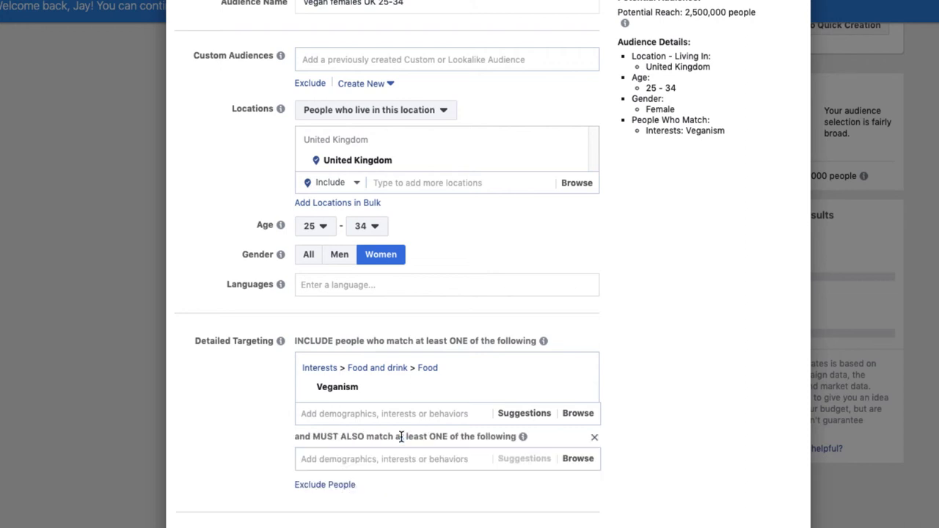
left_click(385, 460)
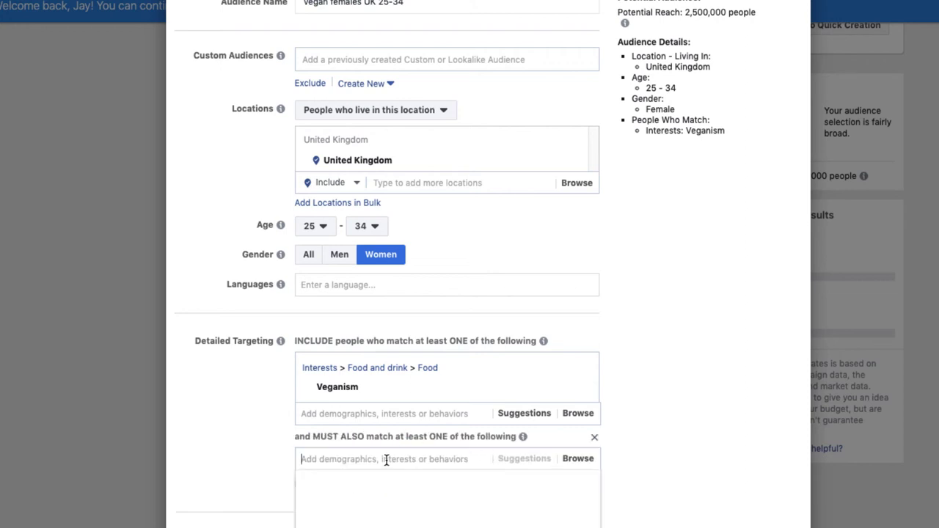
type("ice cream")
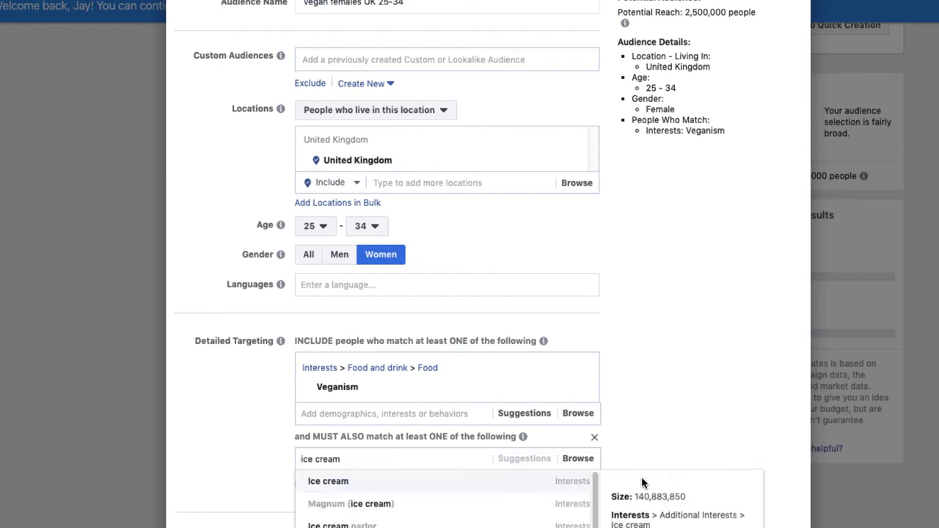
left_click(477, 482)
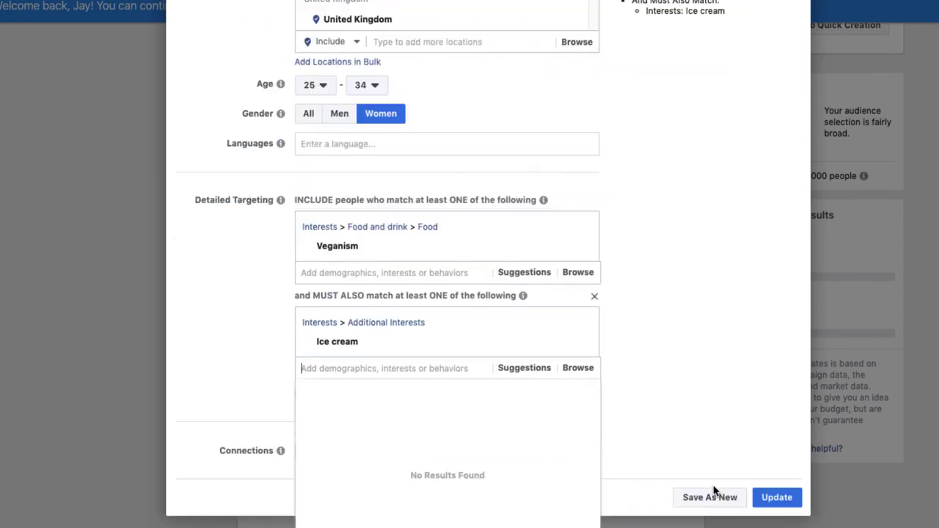
scroll(714, 495, "down", 3)
left_click(700, 429)
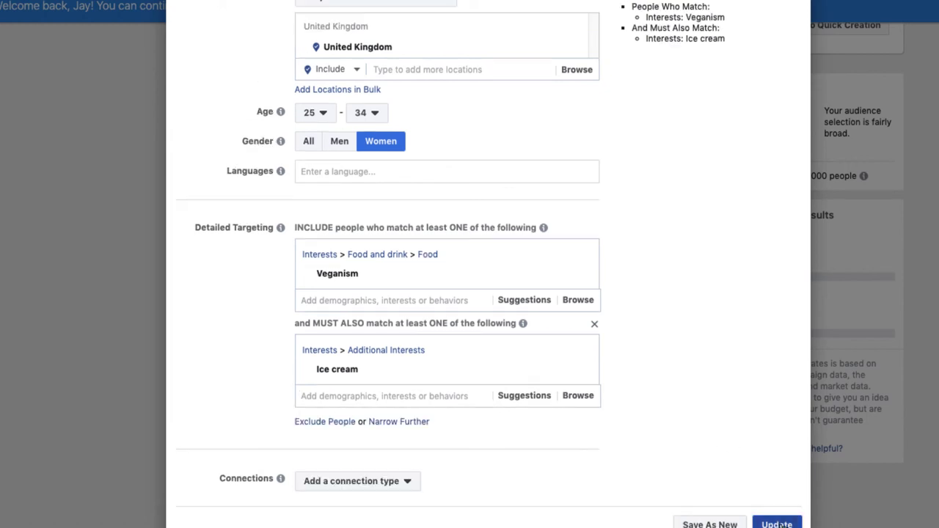
left_click(780, 524)
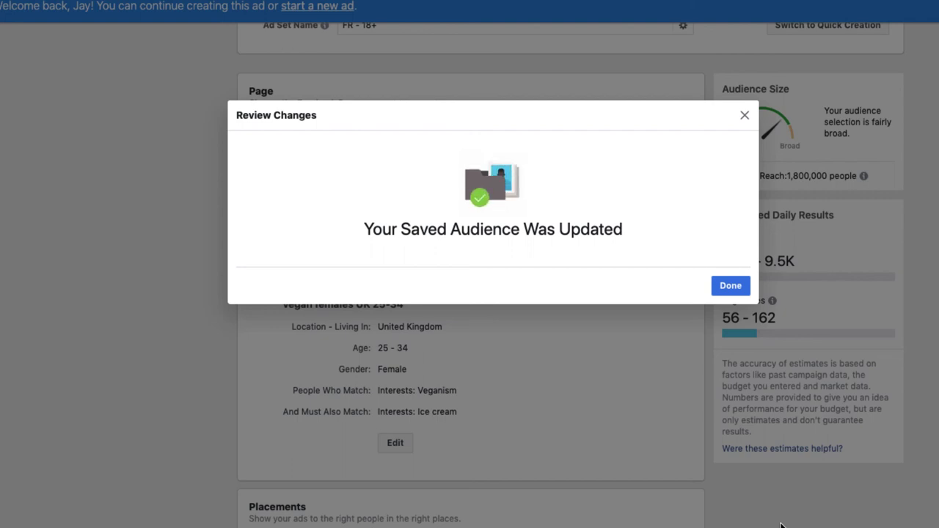
- Close the Review Changes confirmation, returning to the ad set now reaching 520,000 people
left_click(713, 284)
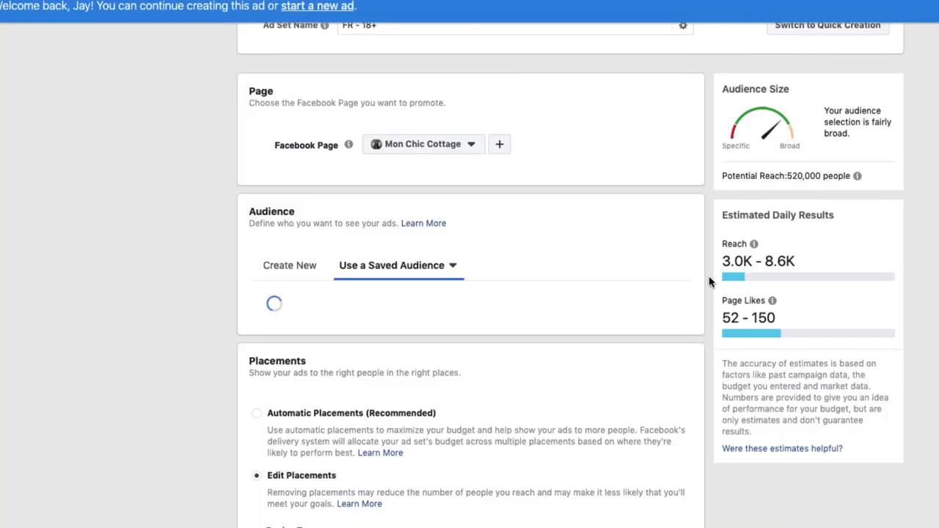